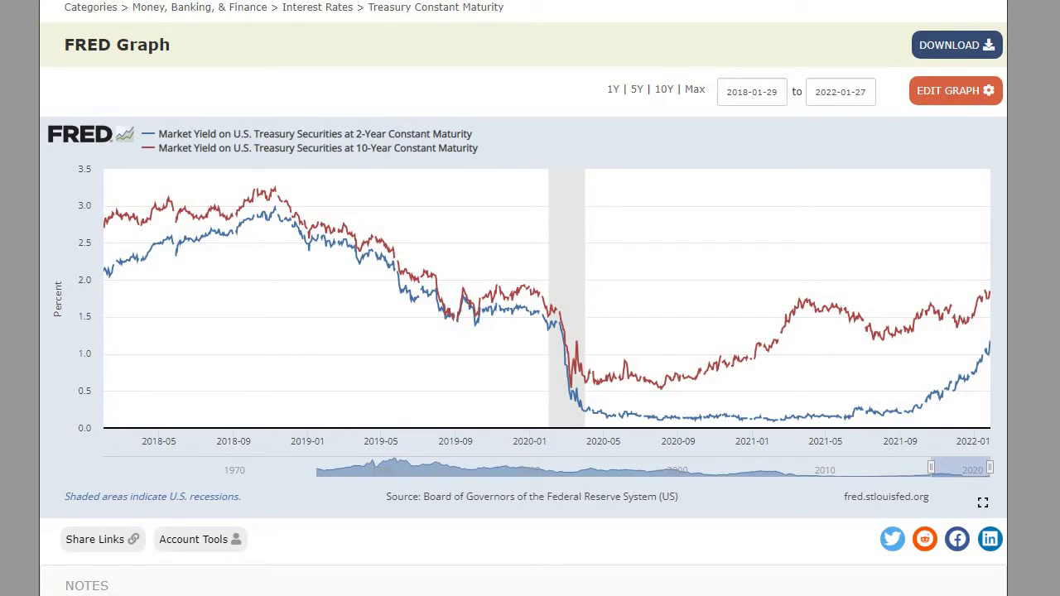
Drag the range's left handle back so the Treasury yields span 1976-06-22 to 2022-01-27.
drag(931, 468, 316, 468)
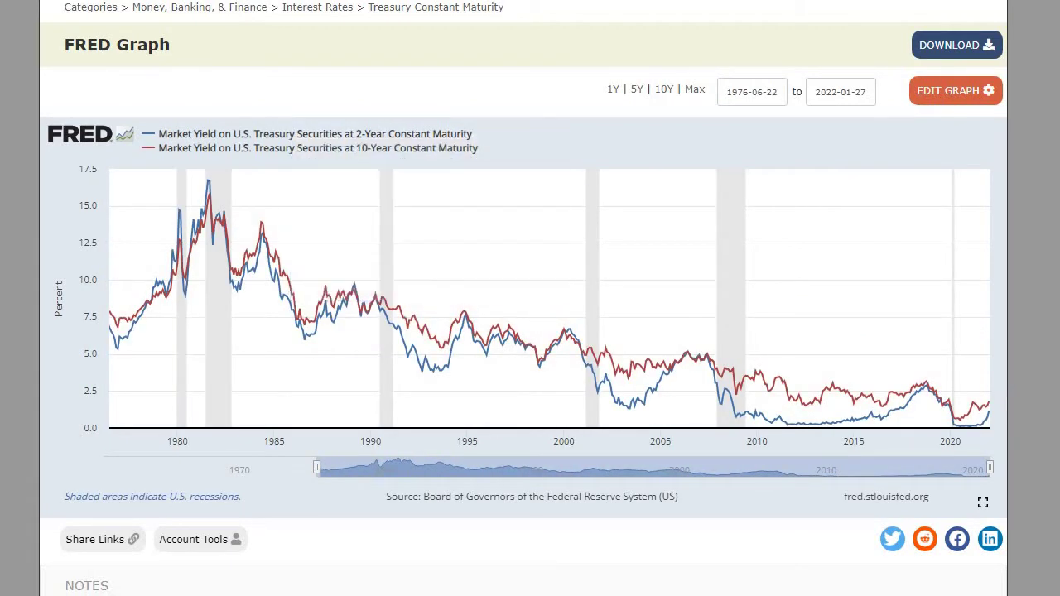
mouse_move(176, 265)
Try date ranges: narrow to May 2019–January 2022, widen back to 2005, then further into the past.
drag(702, 469, 951, 455)
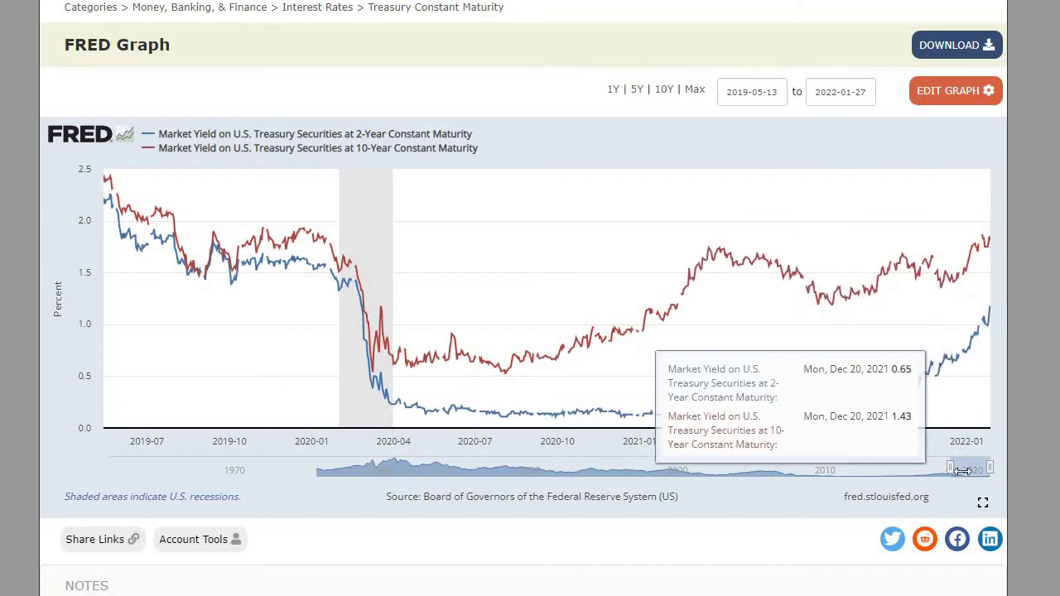
drag(950, 469, 745, 478)
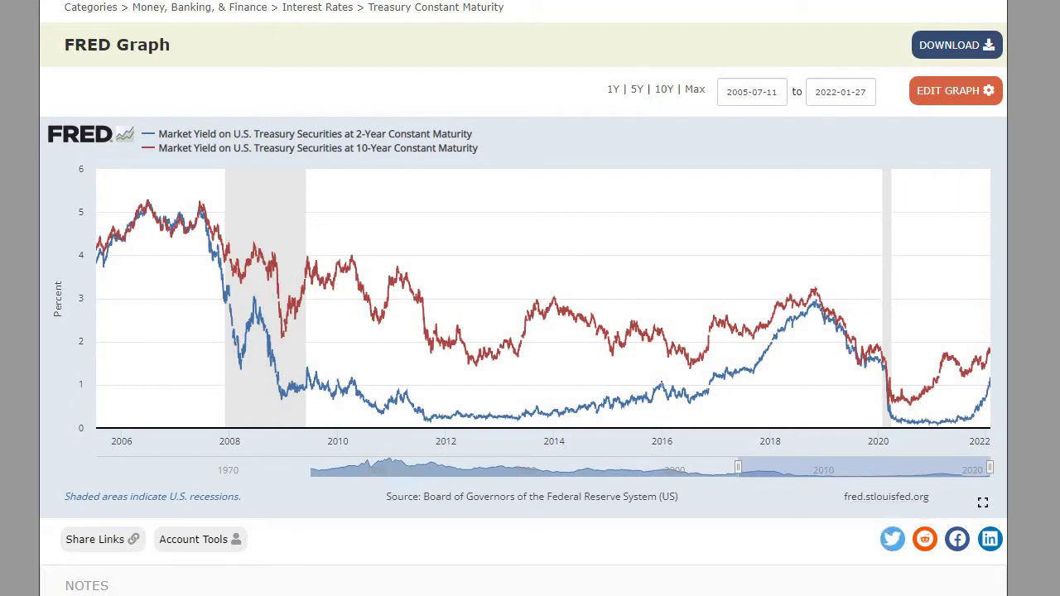
drag(624, 473, 310, 464)
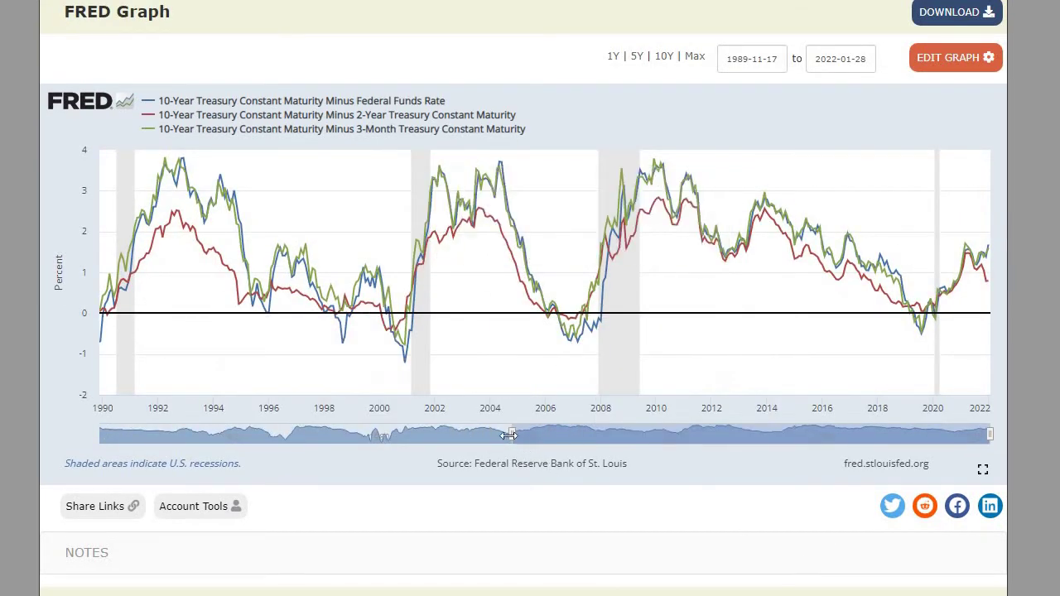
Widen the three-spread comparison graph back to start around May 1975.
drag(508, 435, 302, 434)
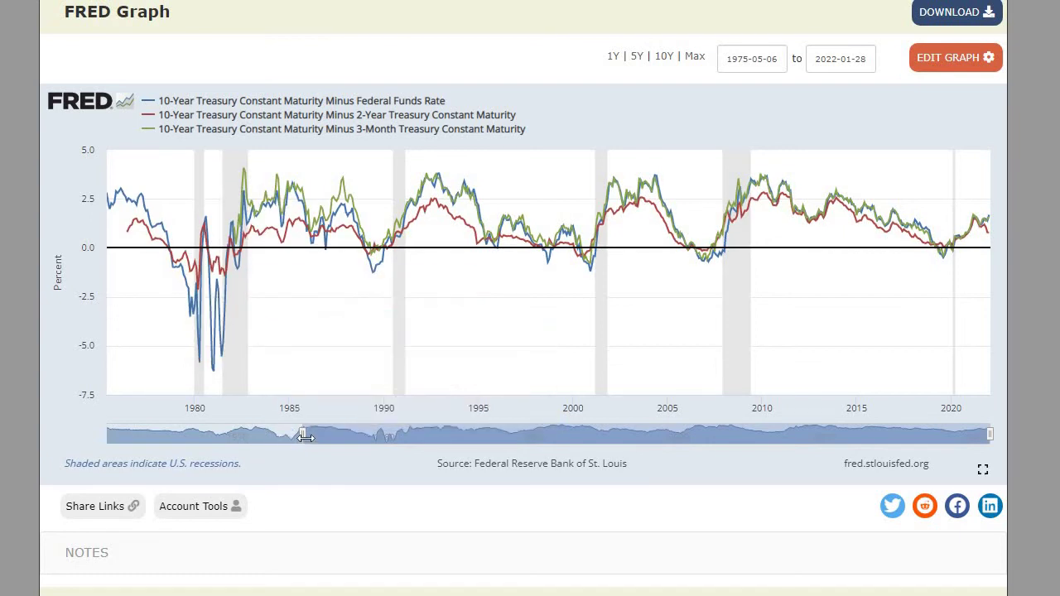
Zoom the spreads graph to mid-2018–early 2022, then widen it back to 1968-03-12.
drag(882, 434, 936, 432)
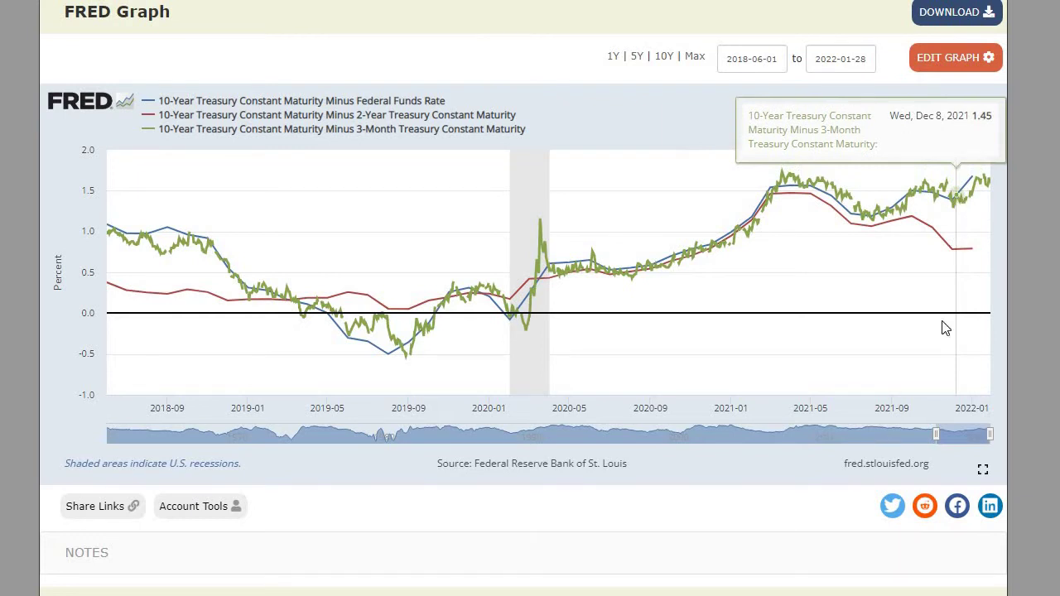
drag(933, 435, 196, 442)
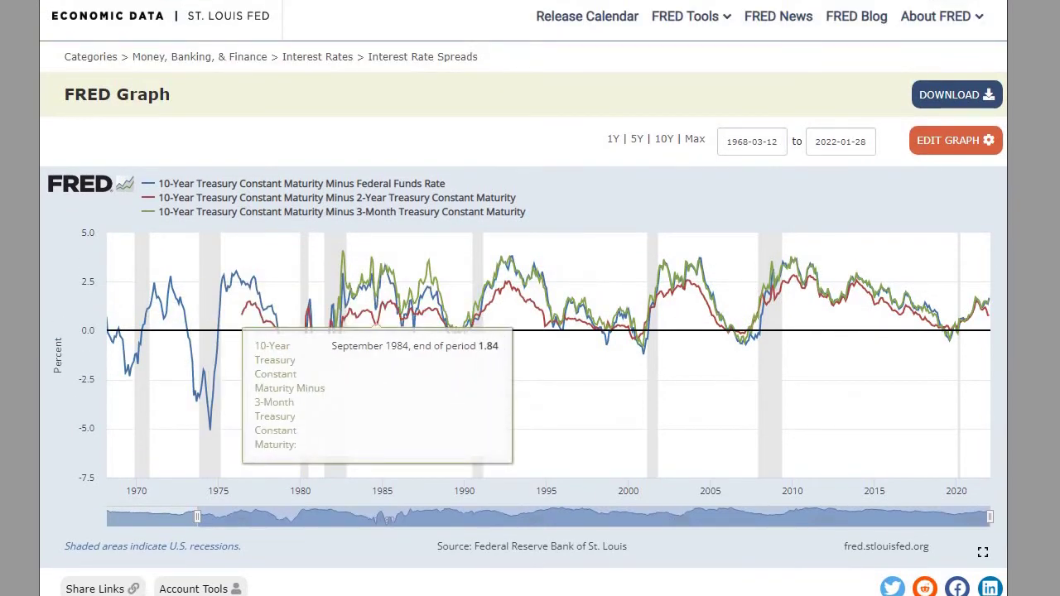
Scroll down and back up the page to locate the saved rates graph.
scroll(414, 79, down, 1)
scroll(416, 85, up, 1)
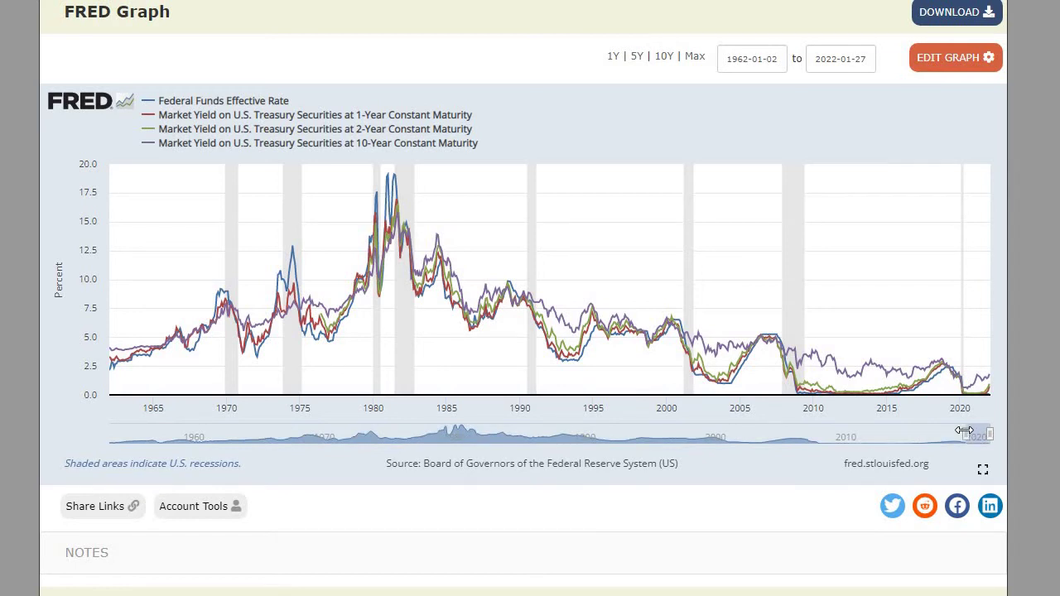
Narrow the rates graph to 2020-03-25 onward, then widen it to start 1965-06-02.
drag(964, 431, 965, 431)
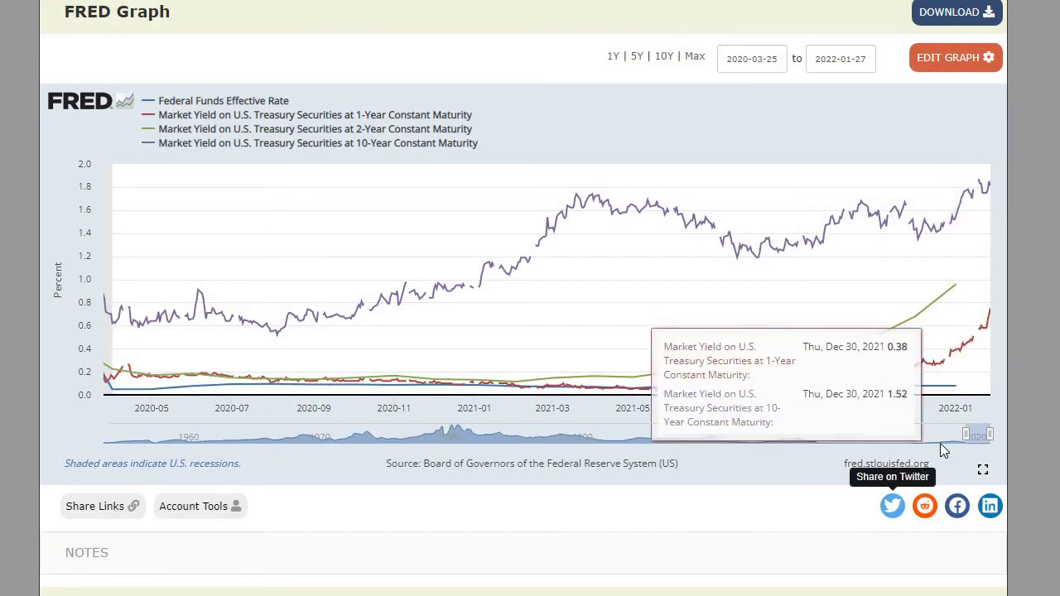
mouse_move(965, 434)
mouse_down()
mouse_move(432, 462)
mouse_move(381, 434)
mouse_move(251, 438)
mouse_up()
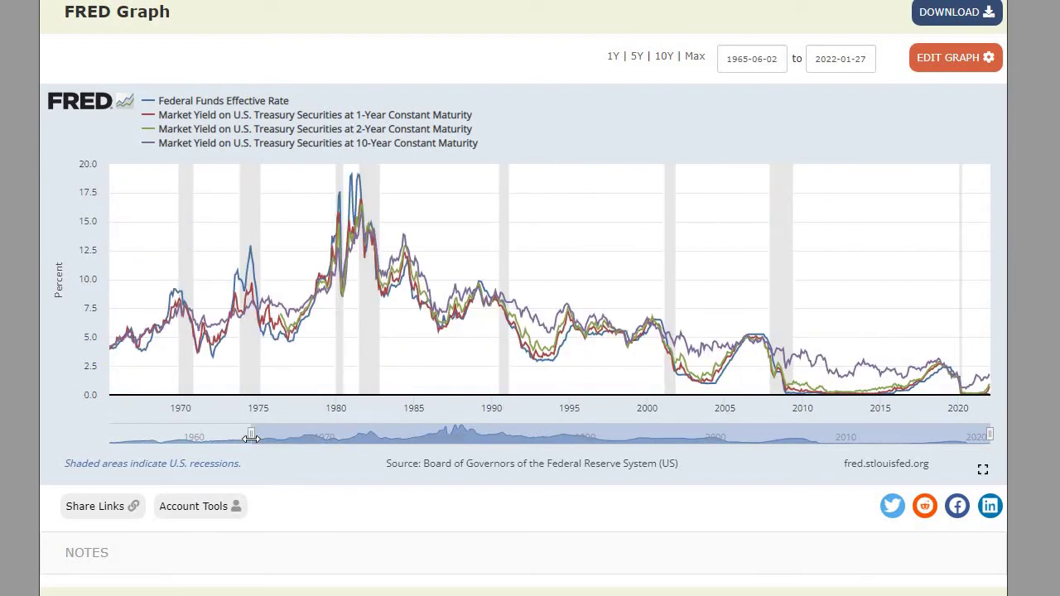
Pull the range's left handle to the far left so the graph starts 1955-03-13.
mouse_move(199, 350)
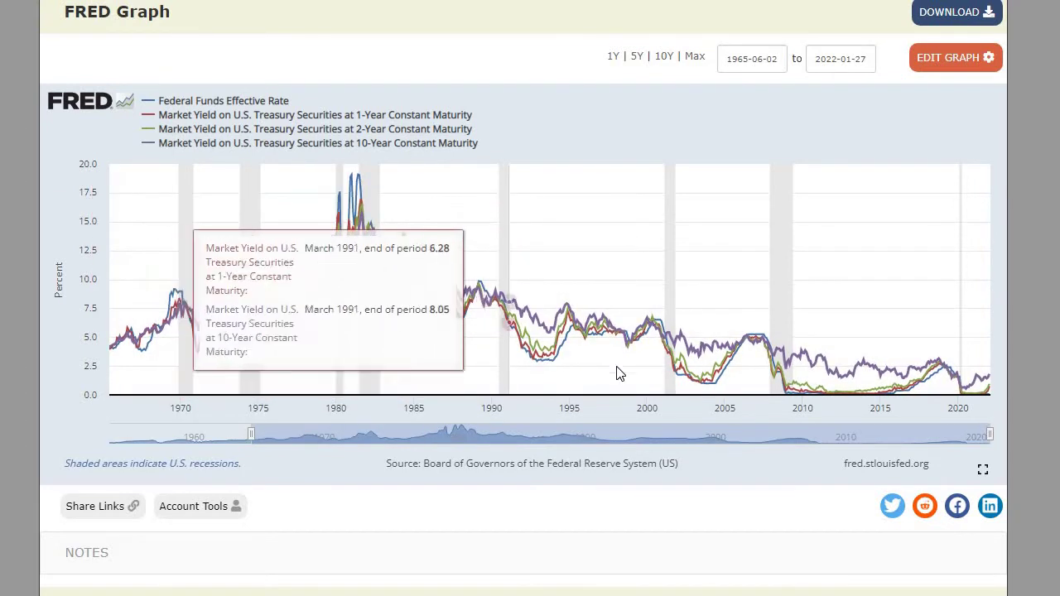
drag(251, 434, 117, 435)
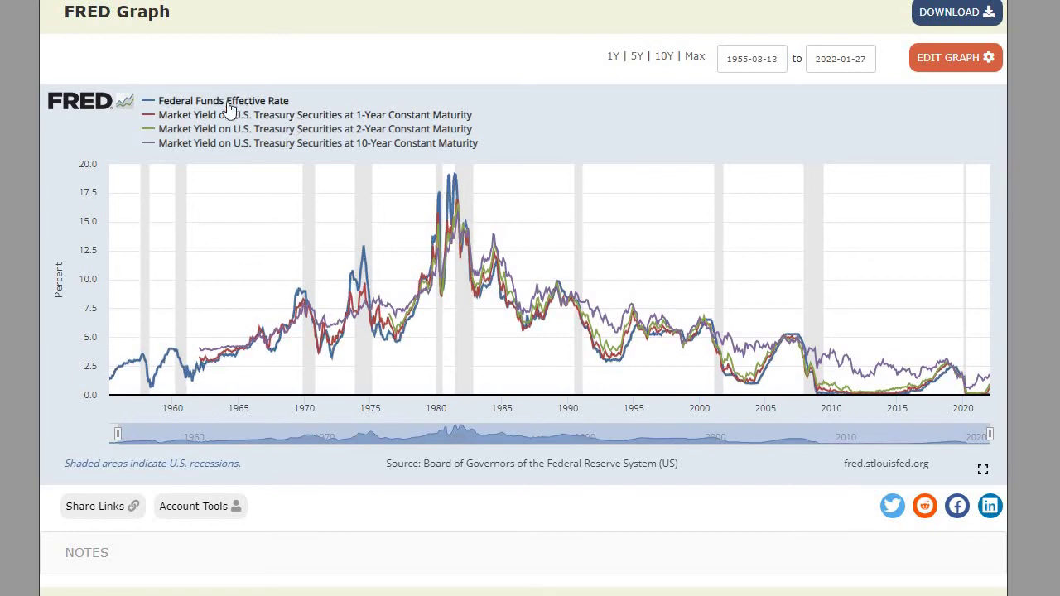
Search FRED for 'Federal funds rate' and open the Federal Funds Effective Rate (DFF) series.
scroll(500, 181, up, 2)
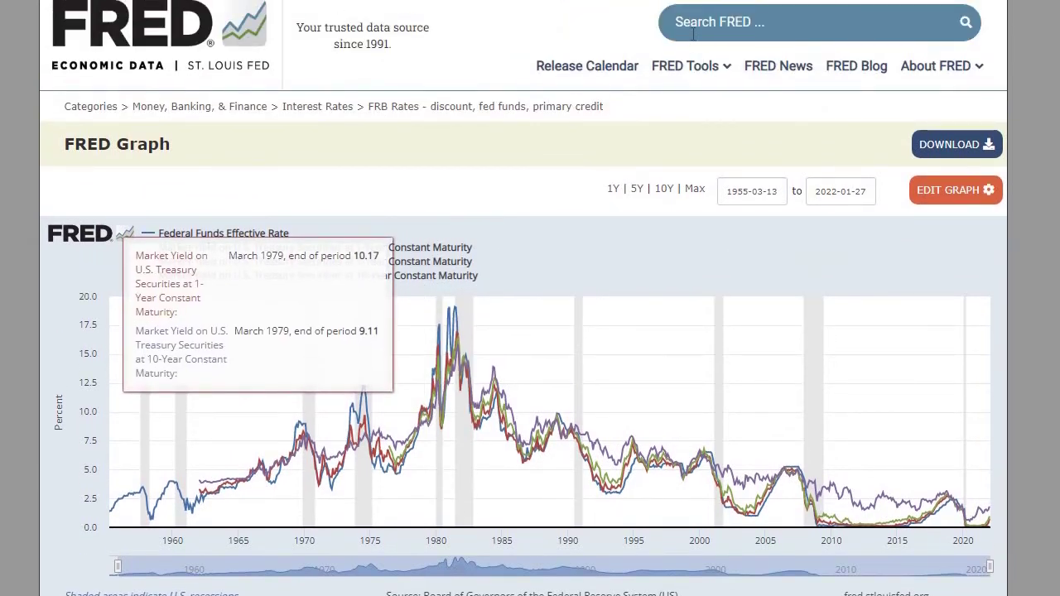
text(Feder)
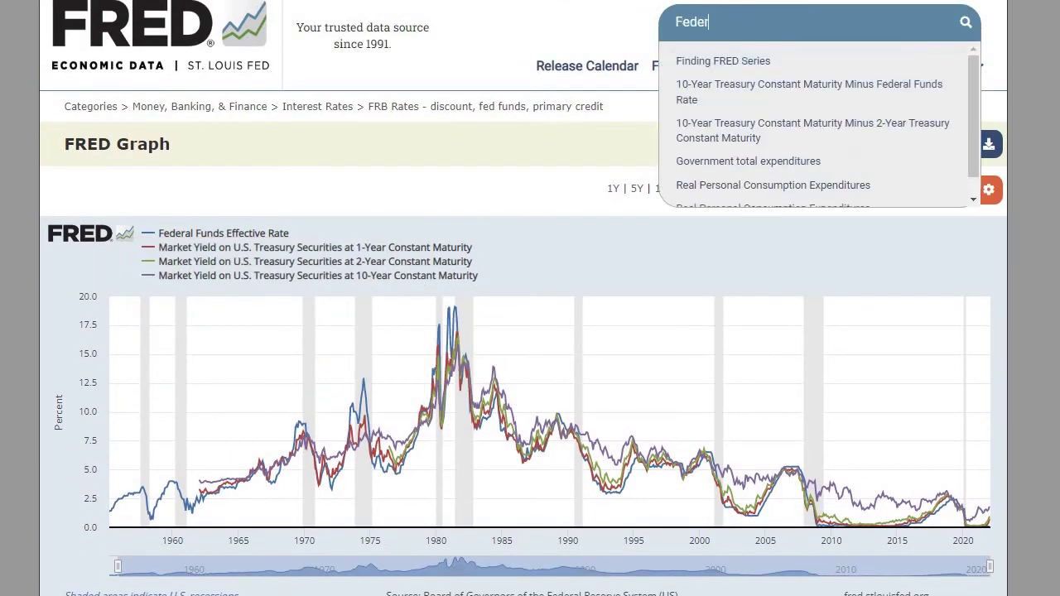
text(al funds rate)
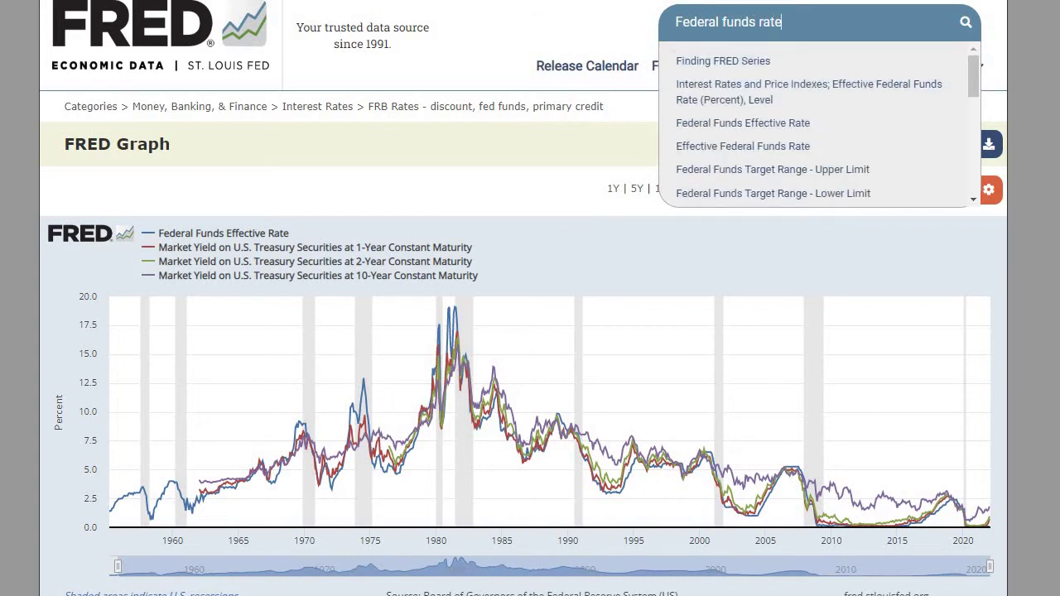
key(Return)
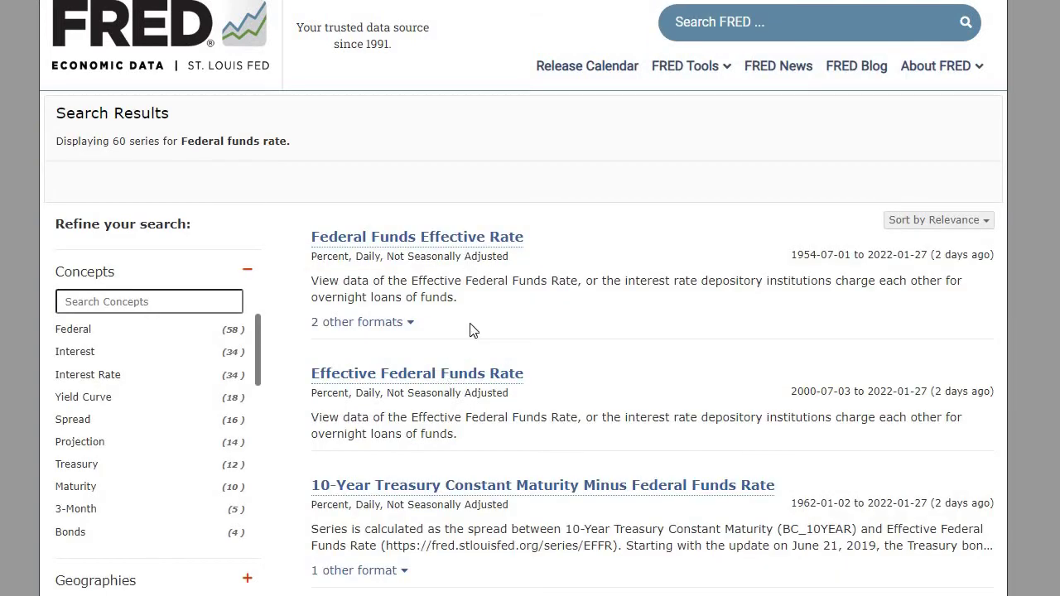
click(479, 244)
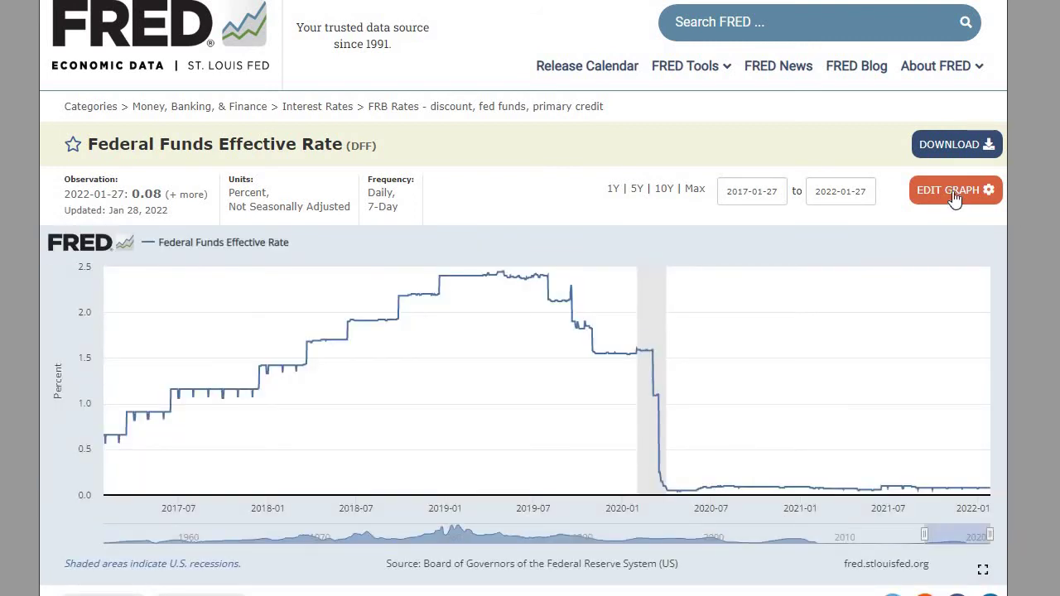
Add 'Bank prime loan rate' as a new line through Edit Graph's add-line search.
click(960, 194)
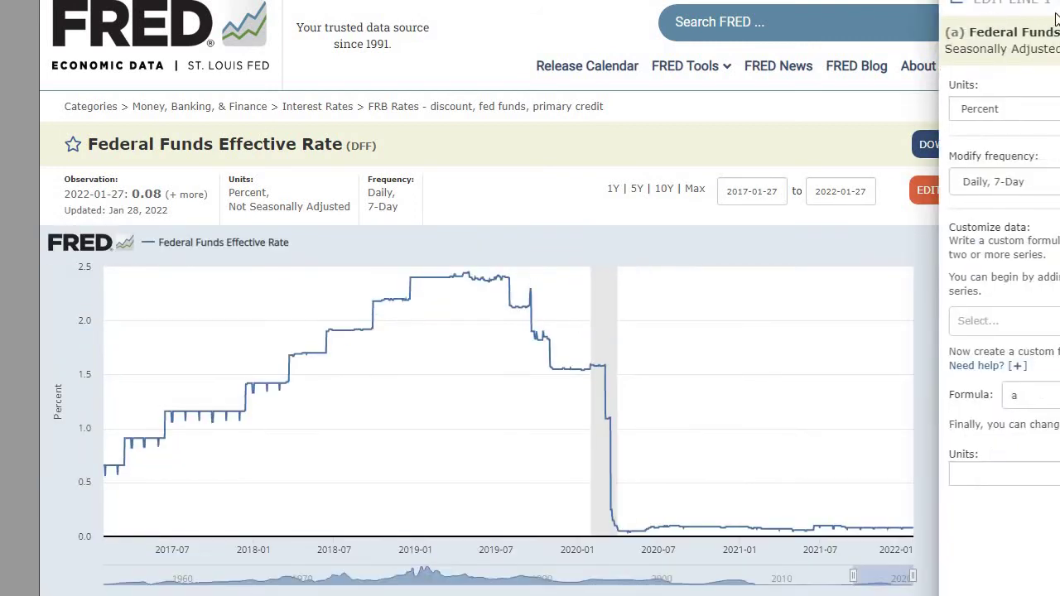
click(1027, 2)
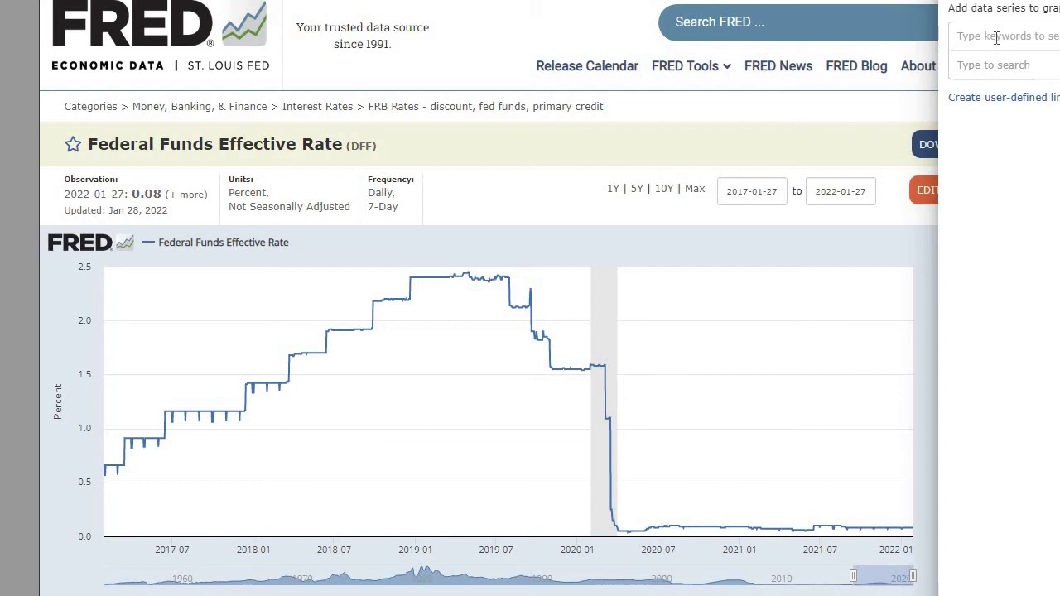
text(Bank pri)
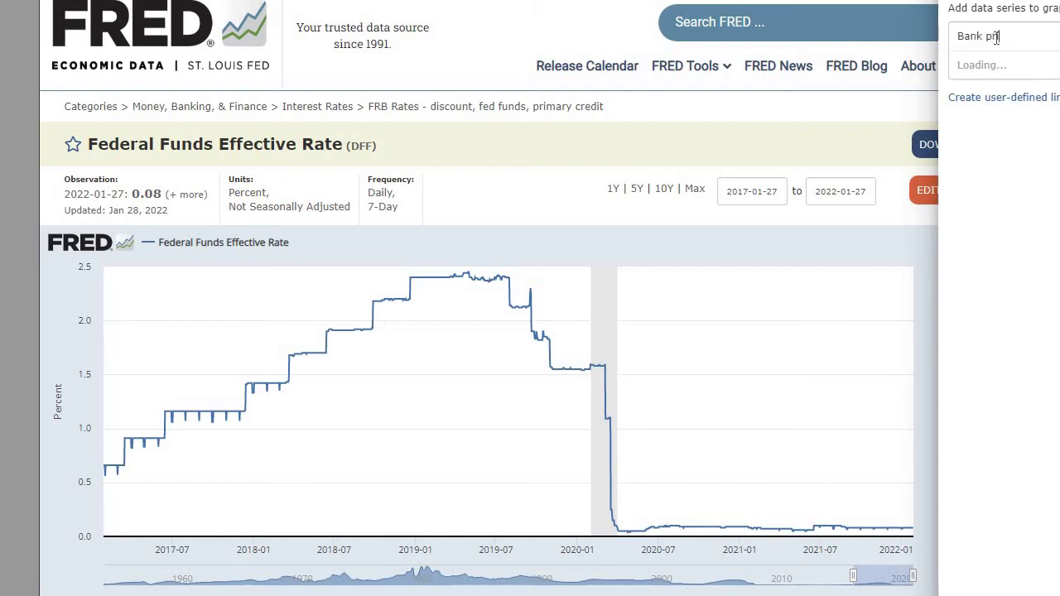
text(me loan rate)
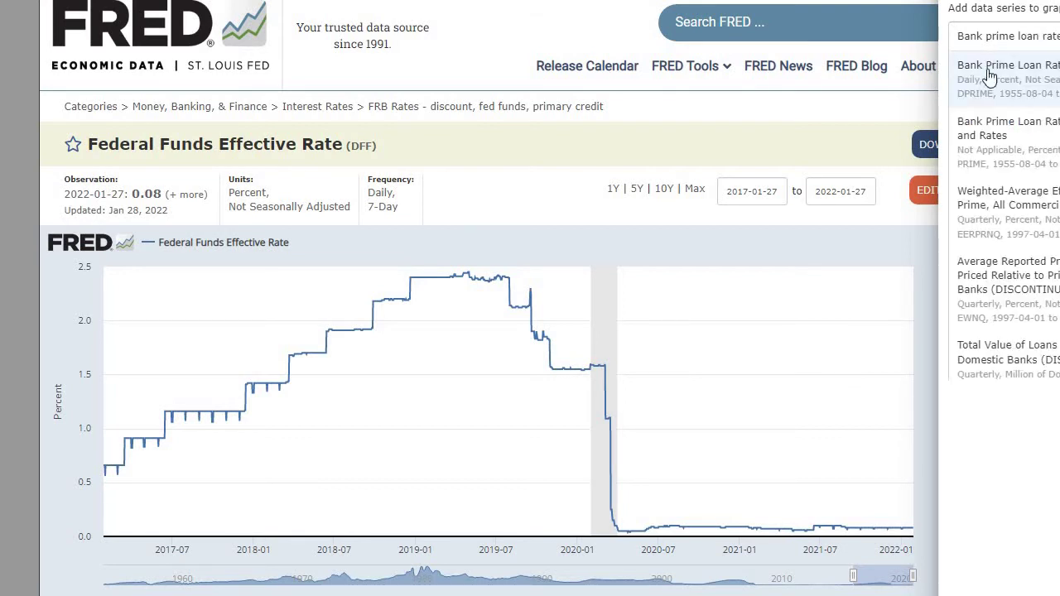
click(990, 75)
click(1004, 71)
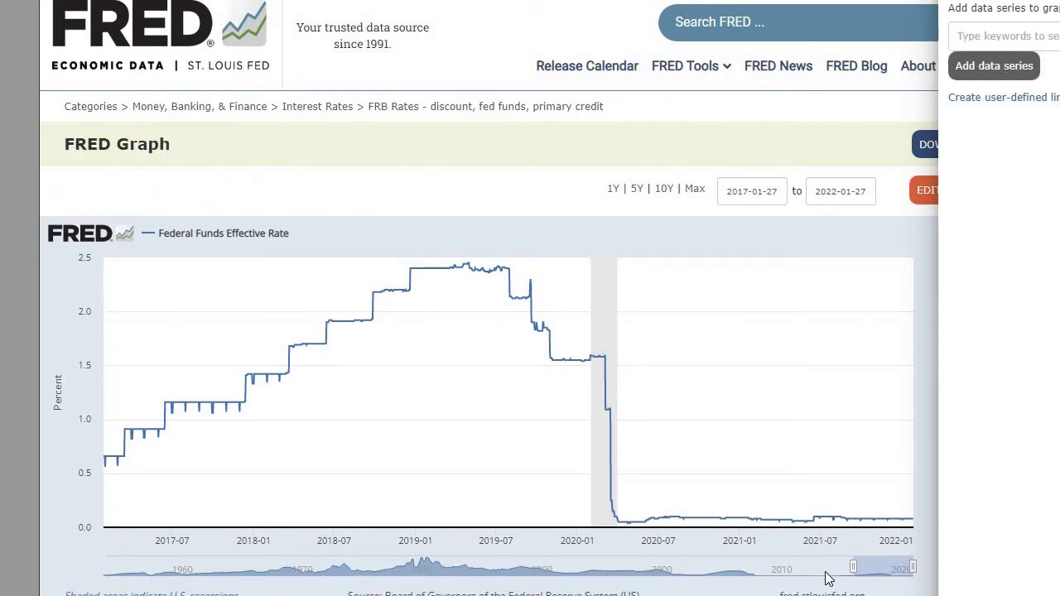
Extend the graph back several decades, close the edit panel, then start it at 1962-10-23.
drag(853, 569, 230, 566)
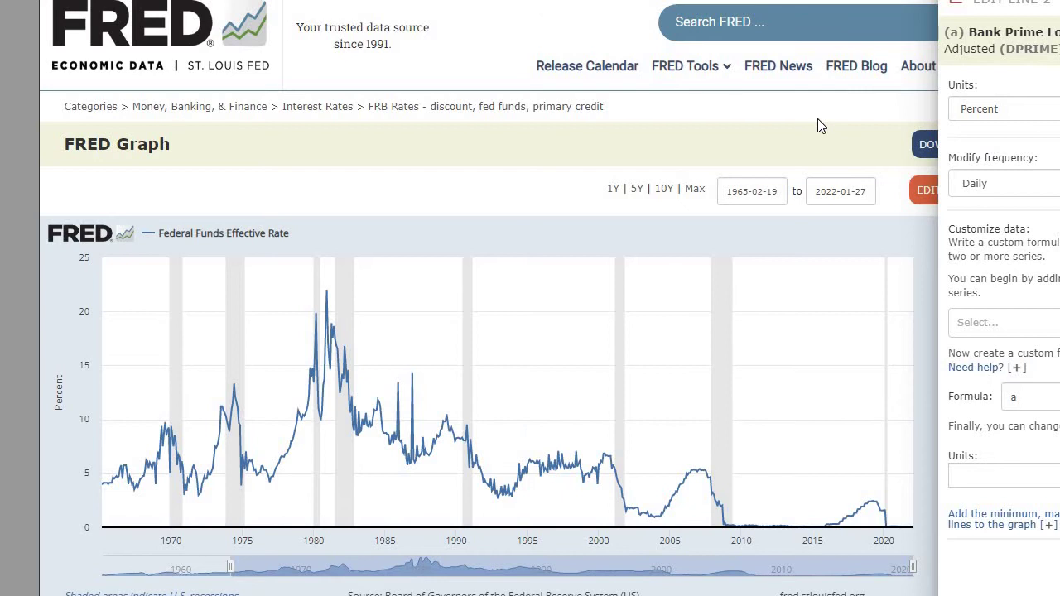
click(770, 216)
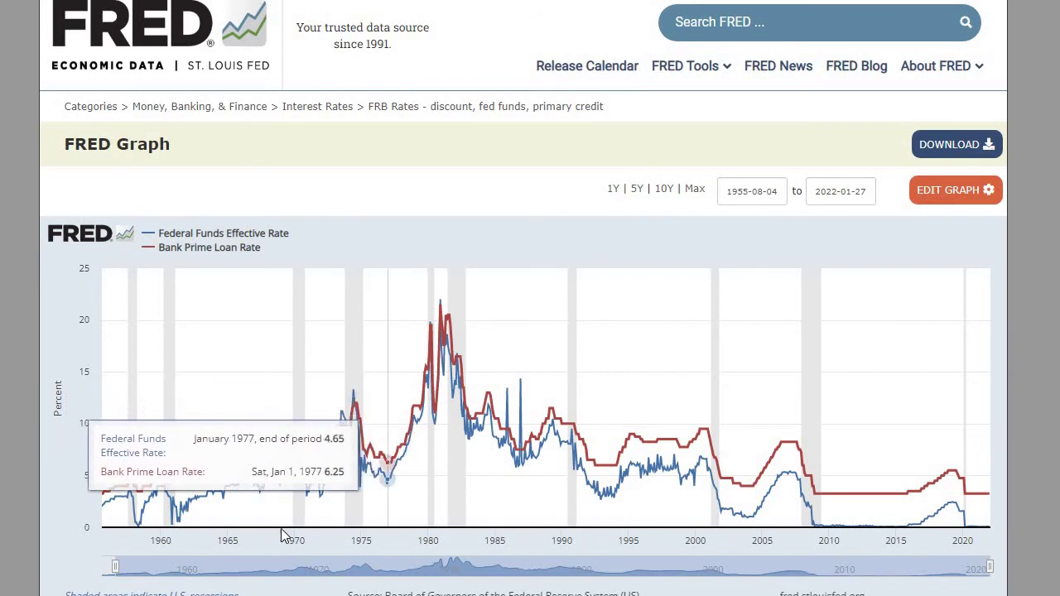
drag(210, 556, 212, 557)
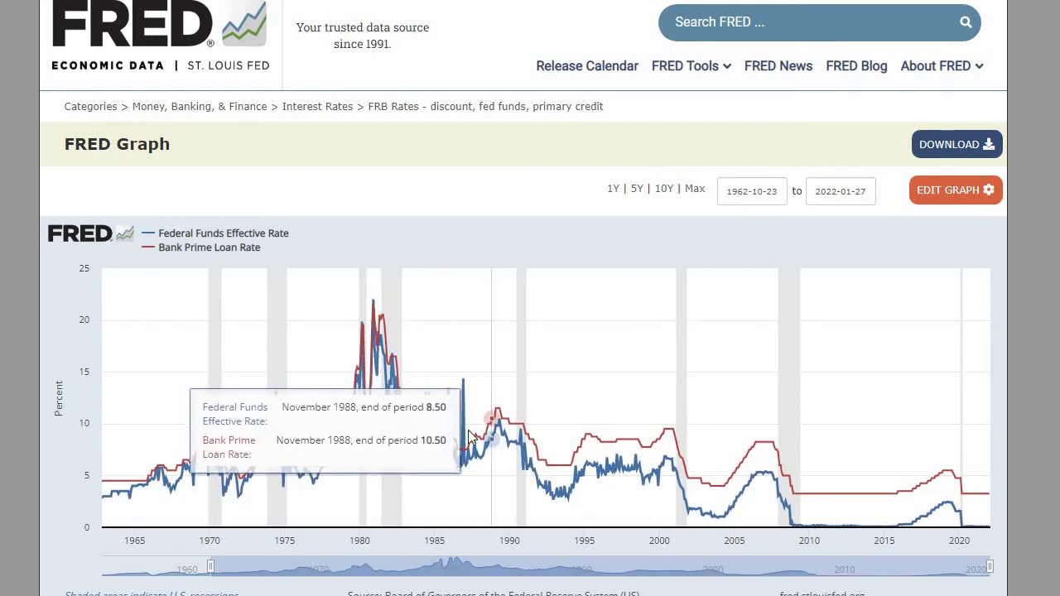
Review the Federal Funds line settings, then narrow the graph to 2015-02-04 through 2019-07-16.
click(952, 190)
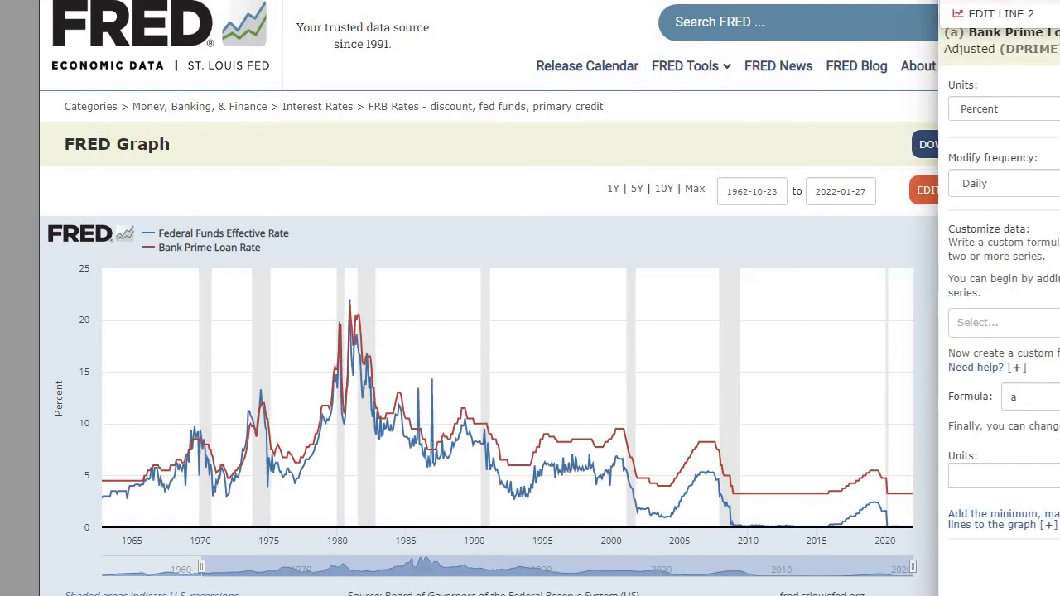
click(977, 4)
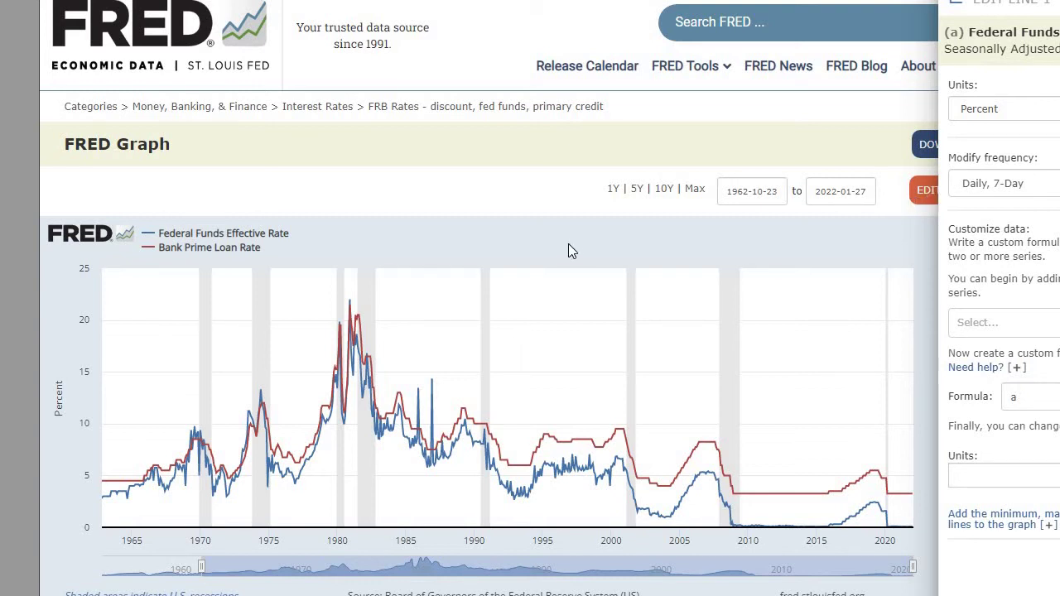
click(860, 207)
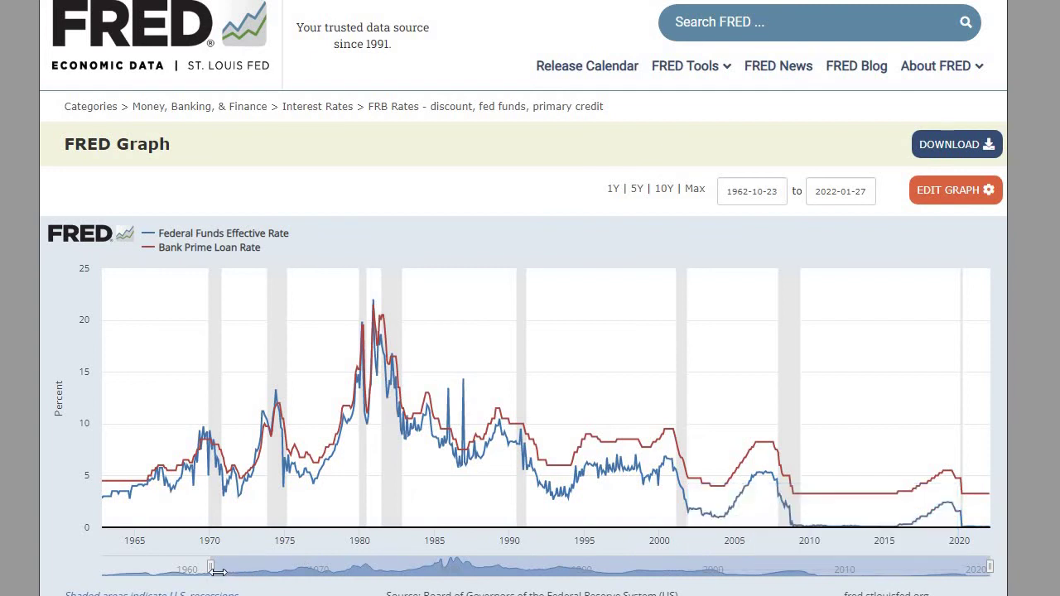
drag(217, 571, 1033, 501)
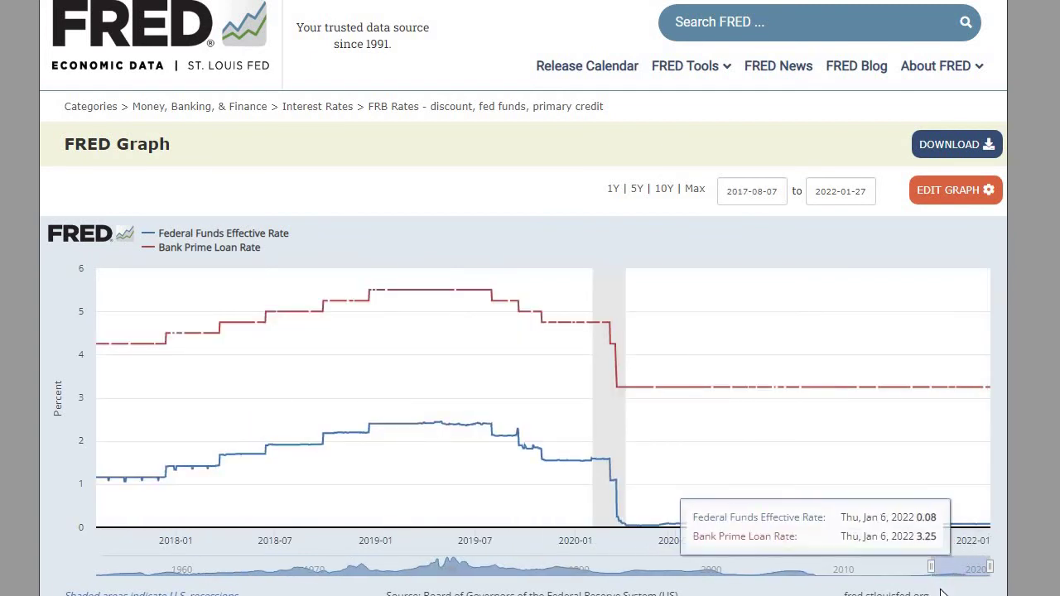
drag(963, 568, 990, 568)
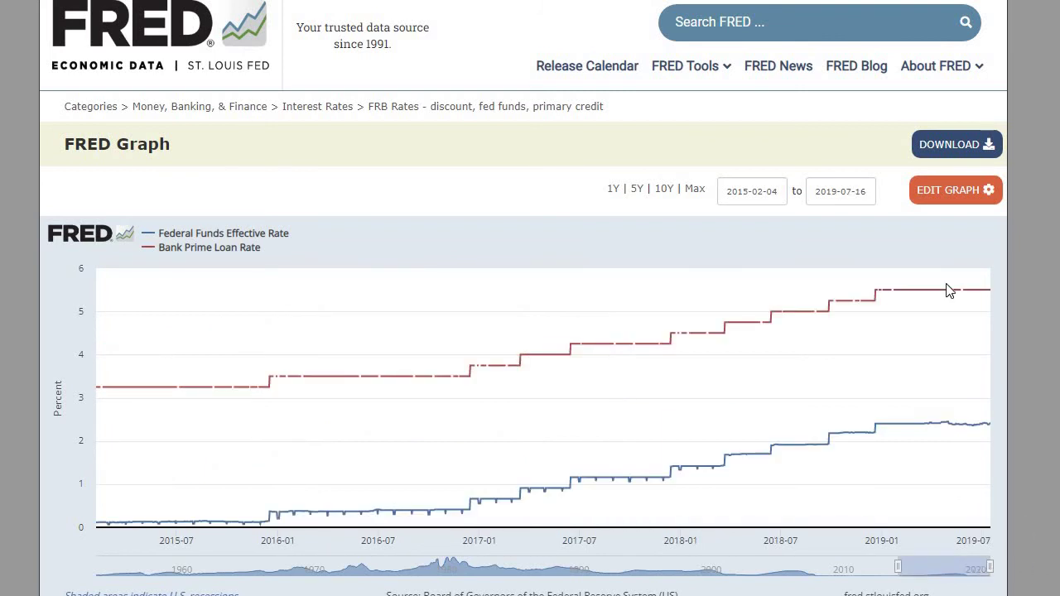
Search '10-year treasury con' and select the 10-Year Treasury Constant Maturity market yield series.
click(941, 196)
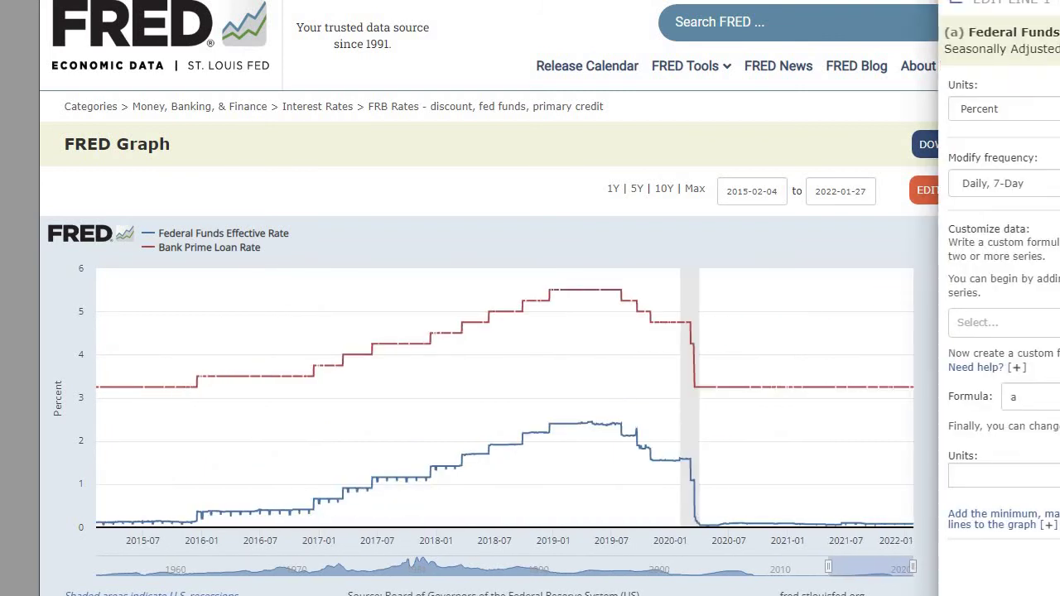
click(1002, 37)
text(1)
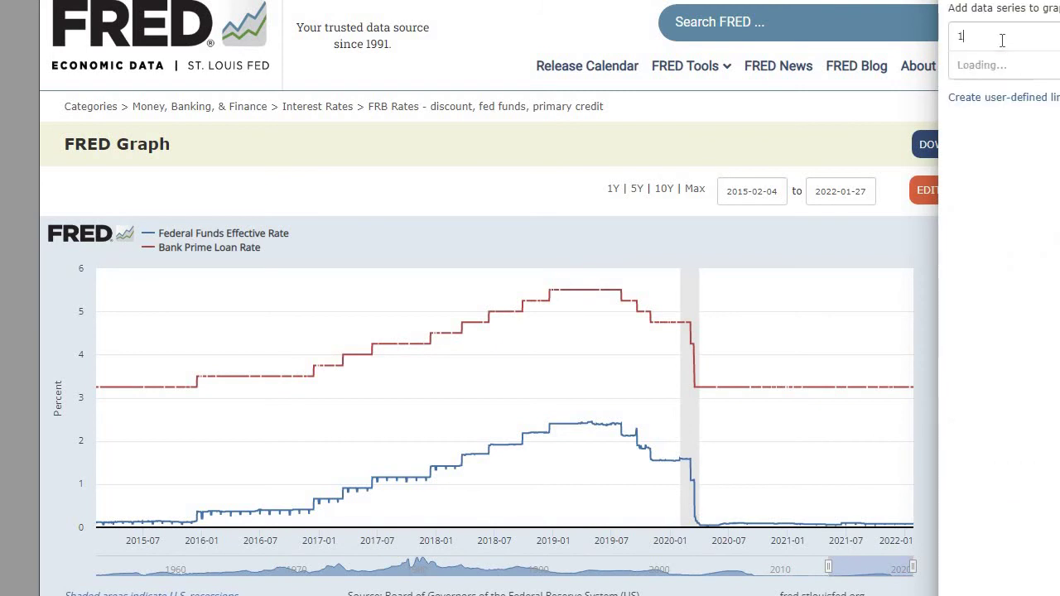
text(0-year)
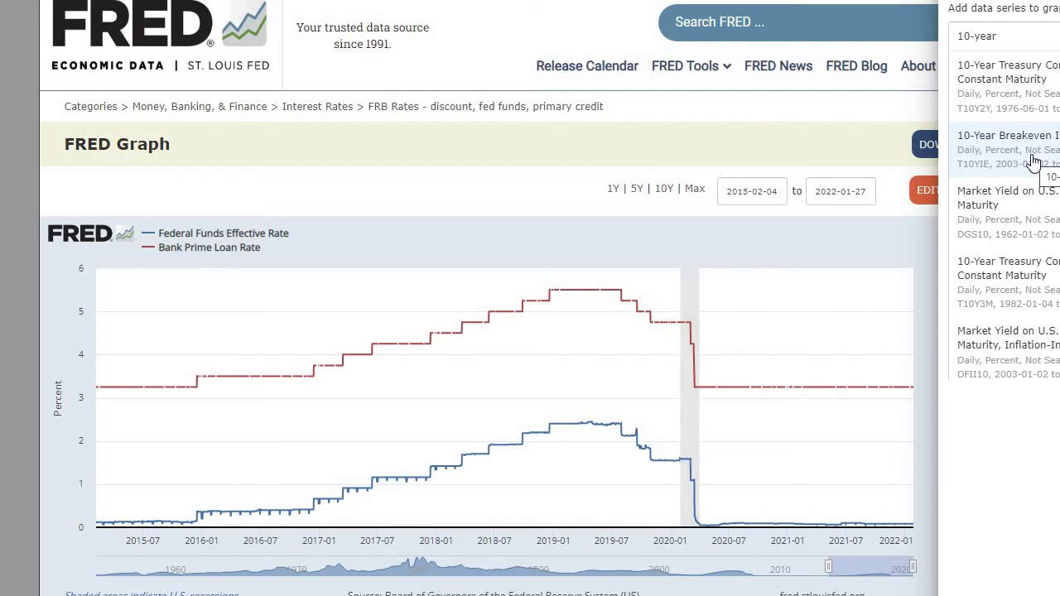
scroll(998, 240, down, 2)
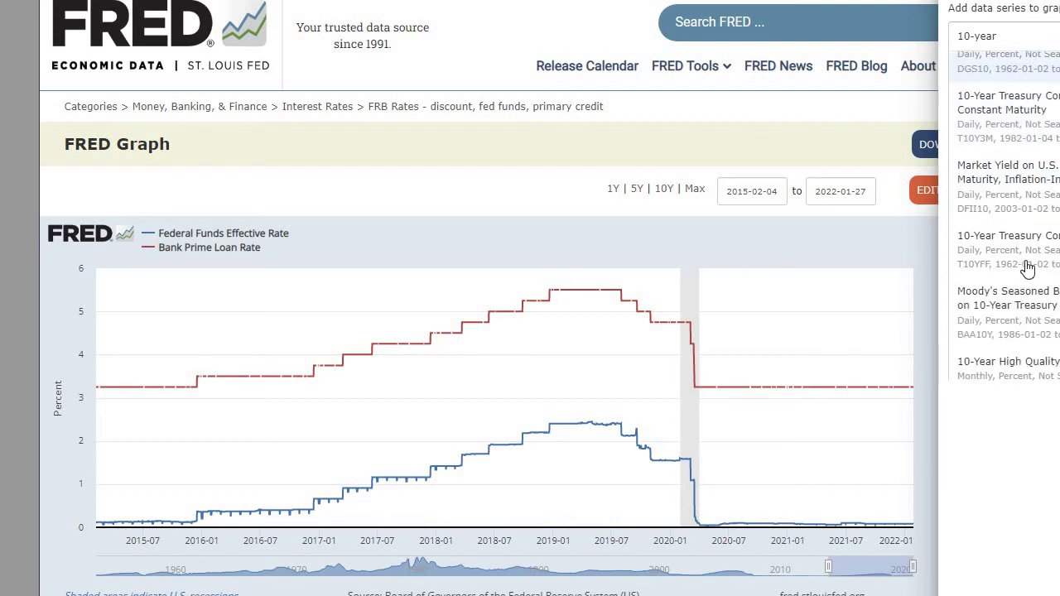
scroll(1011, 240, up, 2)
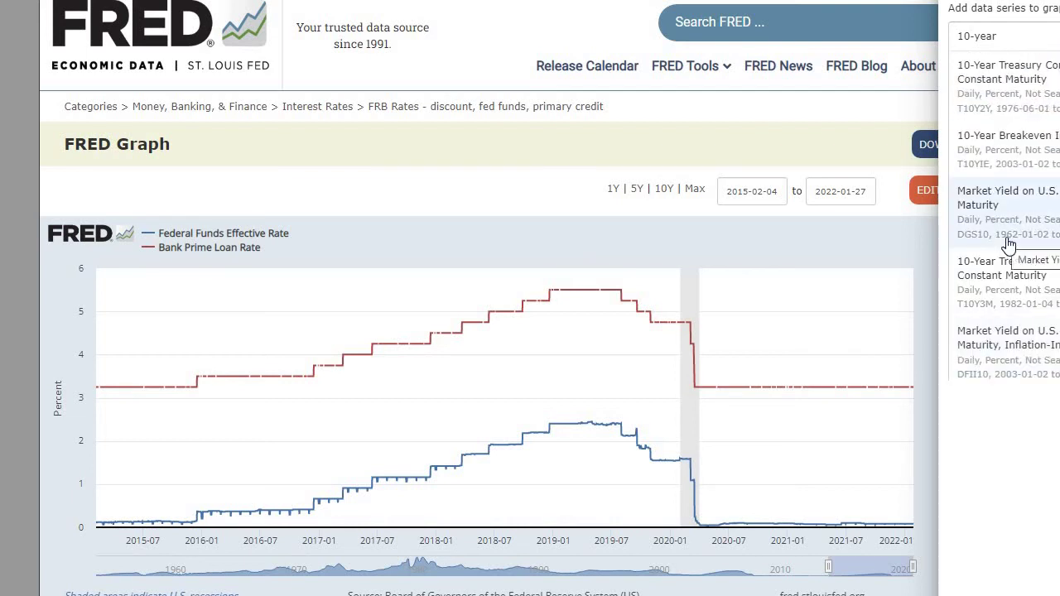
text(treasury con)
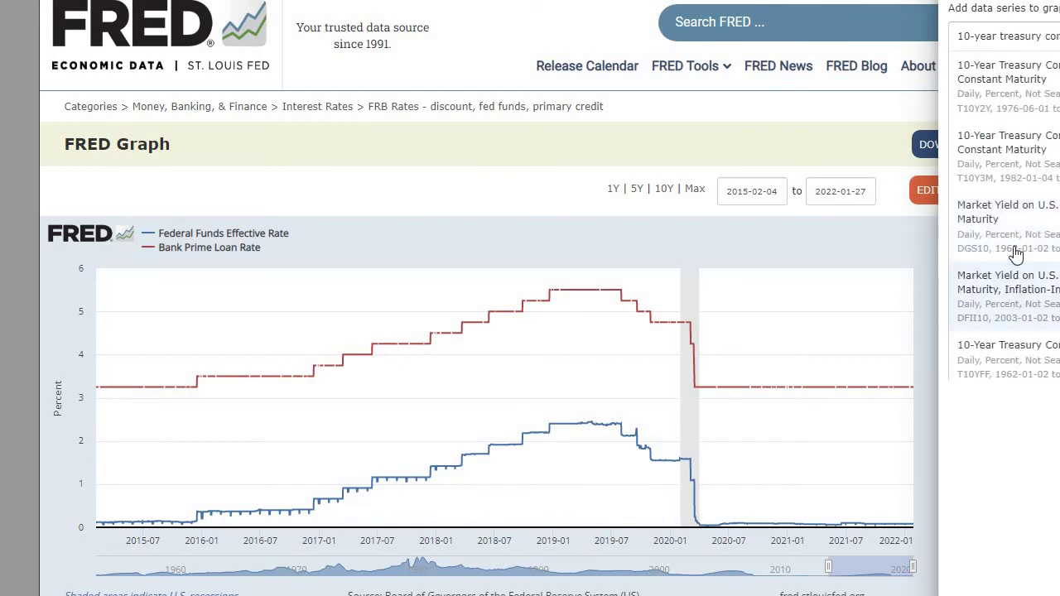
click(1010, 230)
Add the 10-year Treasury line and shift the date window back to 1954-07-01 through 1993-04-01.
click(1000, 68)
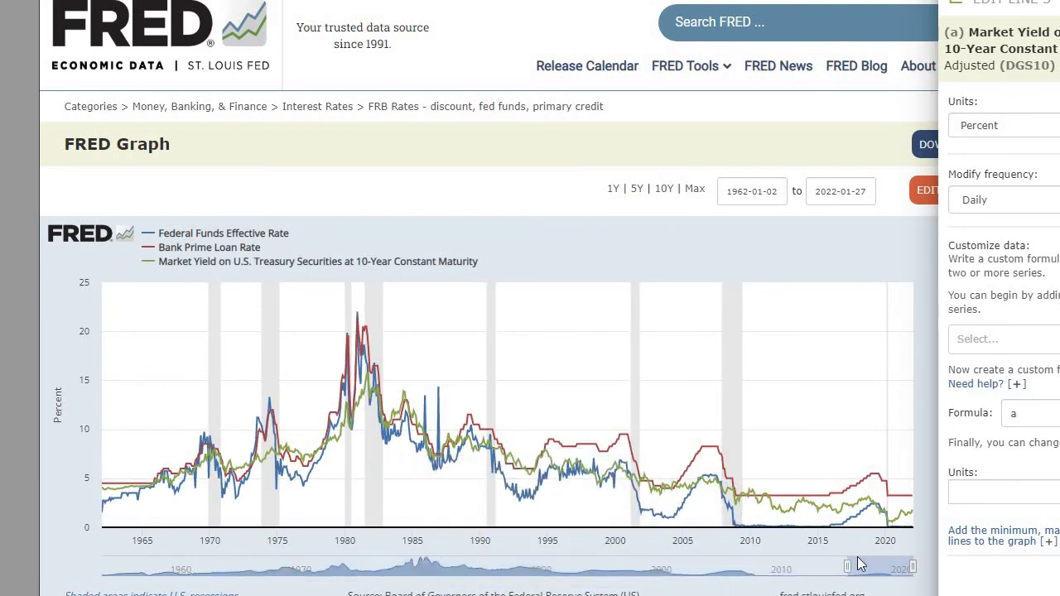
drag(859, 564, 858, 566)
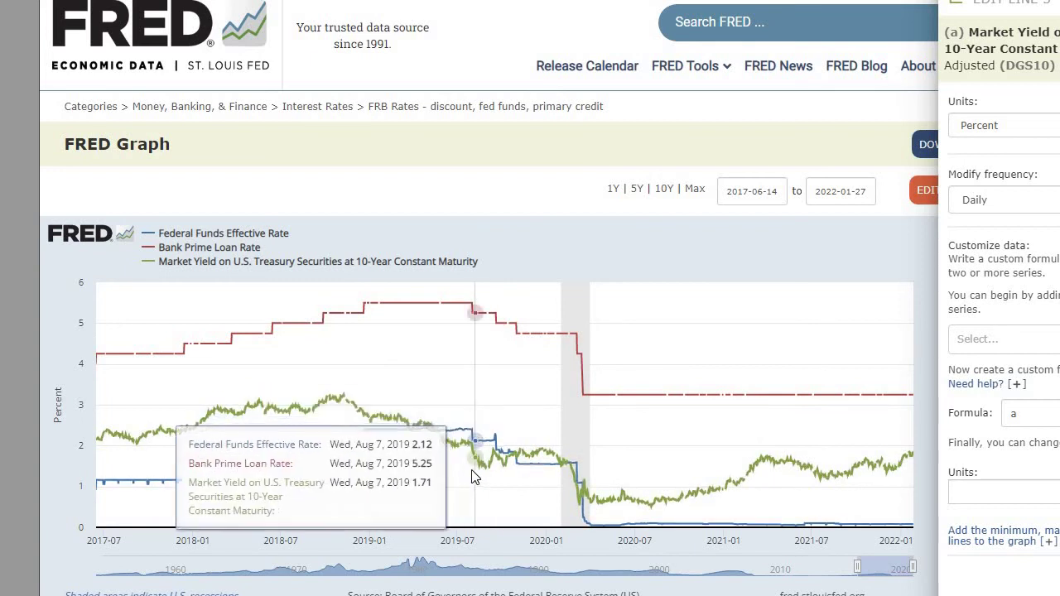
drag(870, 568, 719, 569)
drag(627, 571, 626, 572)
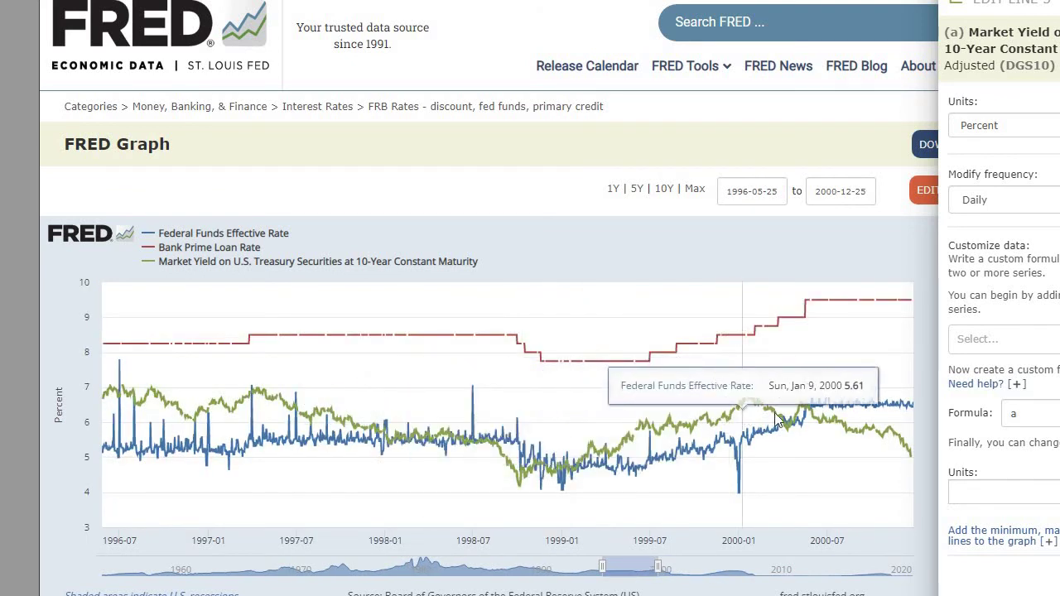
drag(614, 571, 519, 565)
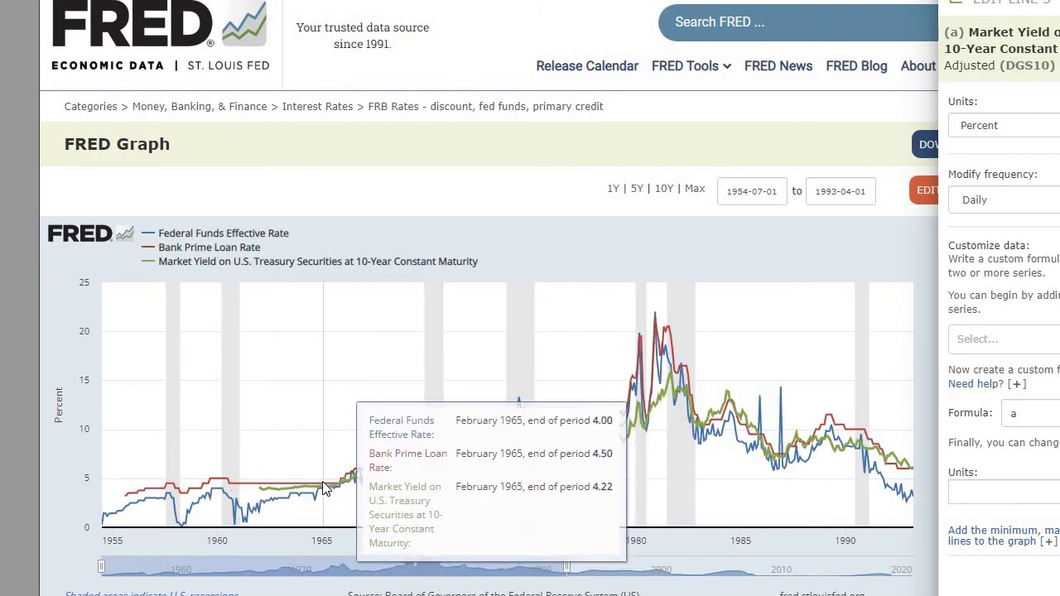
Move the date window so all three rates span 1983-04-27 to 2022-01-27.
click(737, 559)
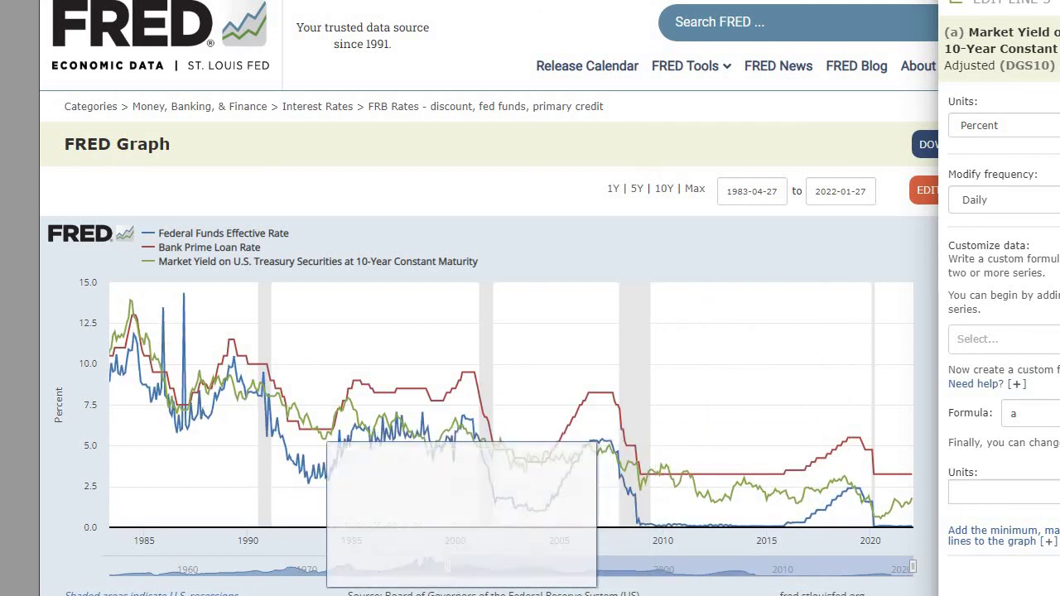
Scroll the page to see the chart source and links below the 2013-07-06 to 2022-01-27 graph.
mouse_move(811, 519)
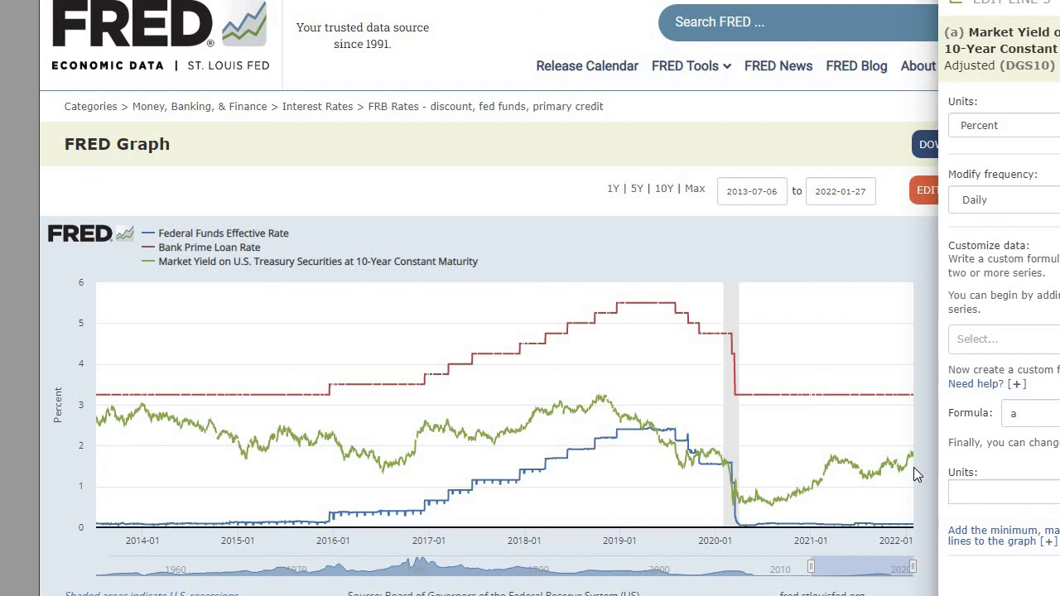
scroll(913, 467, down, 3)
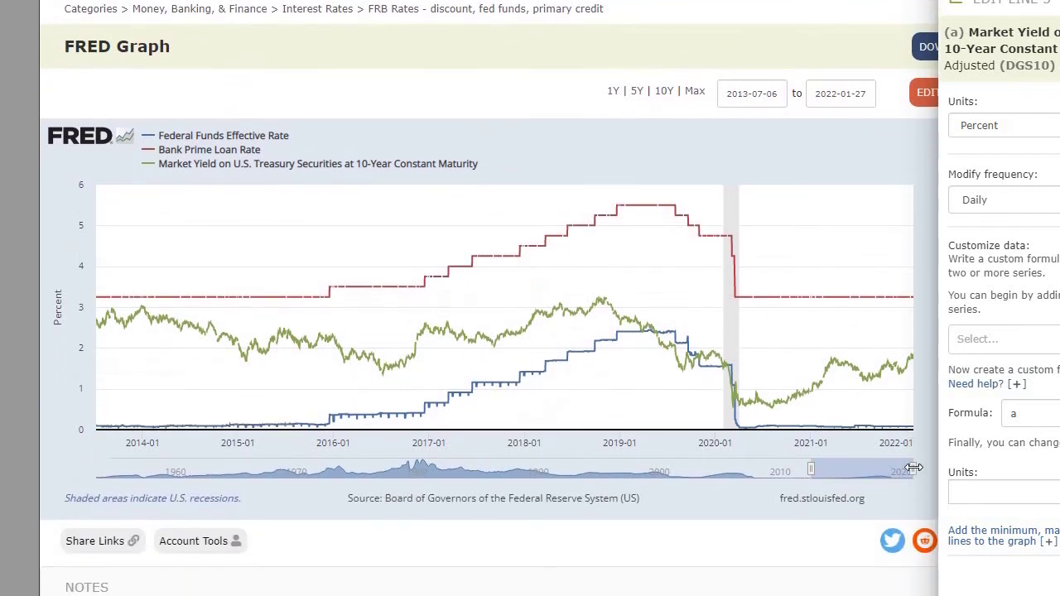